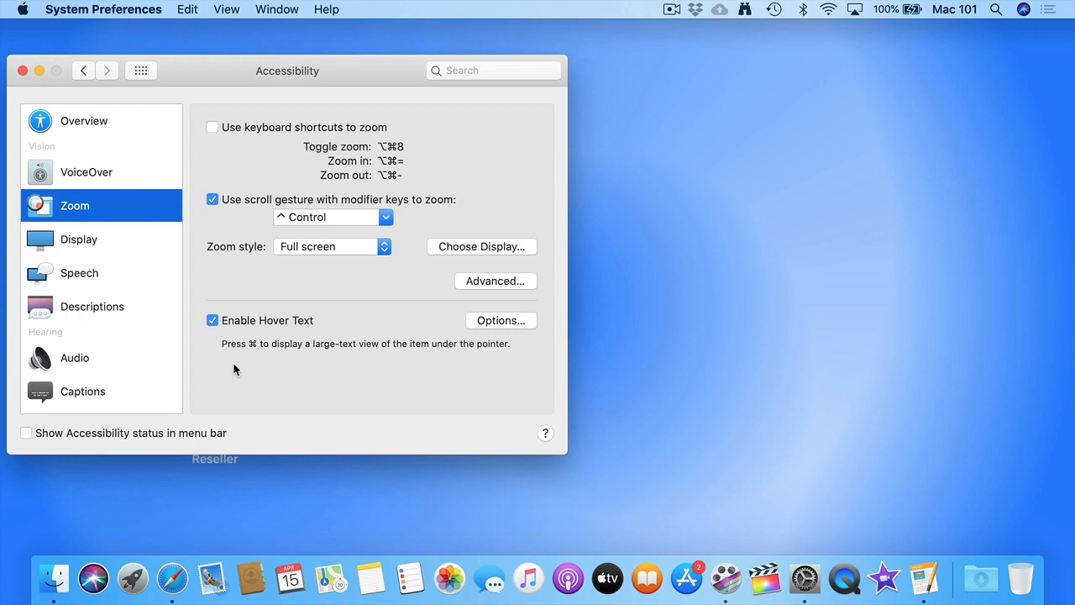
# Step: Trigger Hover Text for items under the pointer in the Zoom preferences, and open Mail
pyautogui.press('super')
pyautogui.press('super')
pyautogui.click(211, 578)
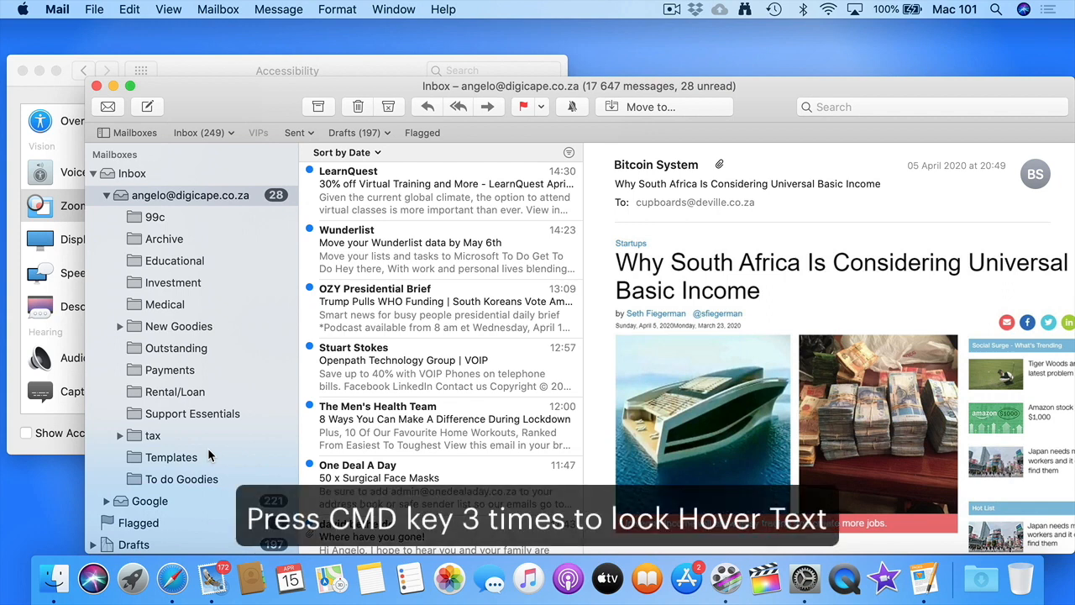
# Step: Lock Hover Text on to enlarge senders and subjects in the inbox message list, and unlock it again
pyautogui.press('super')
pyautogui.press('super')
pyautogui.press('super')
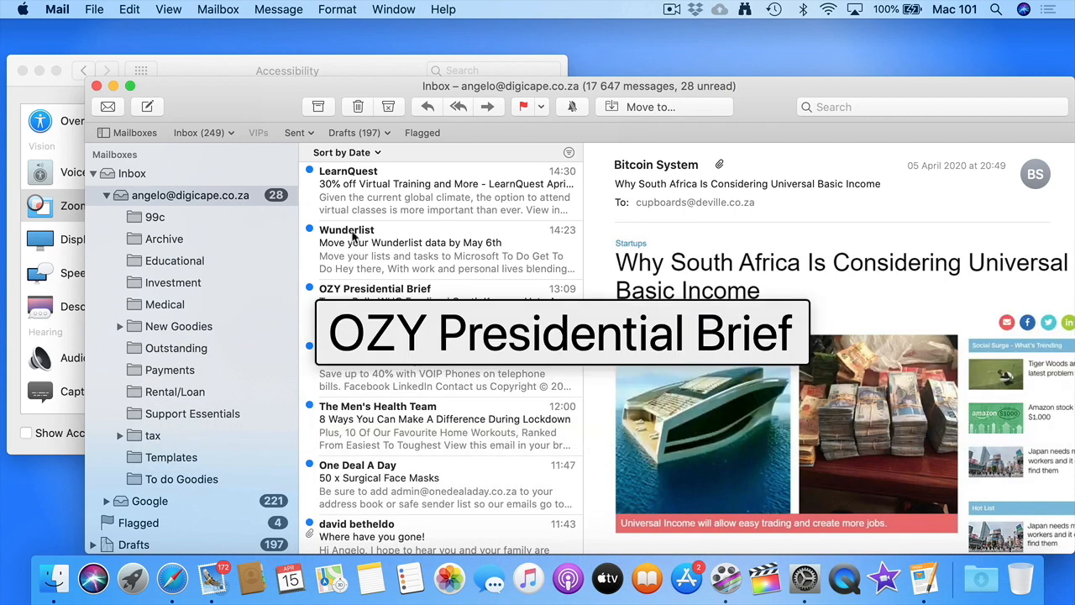
pyautogui.press('super')
pyautogui.press('super')
pyautogui.press('super')
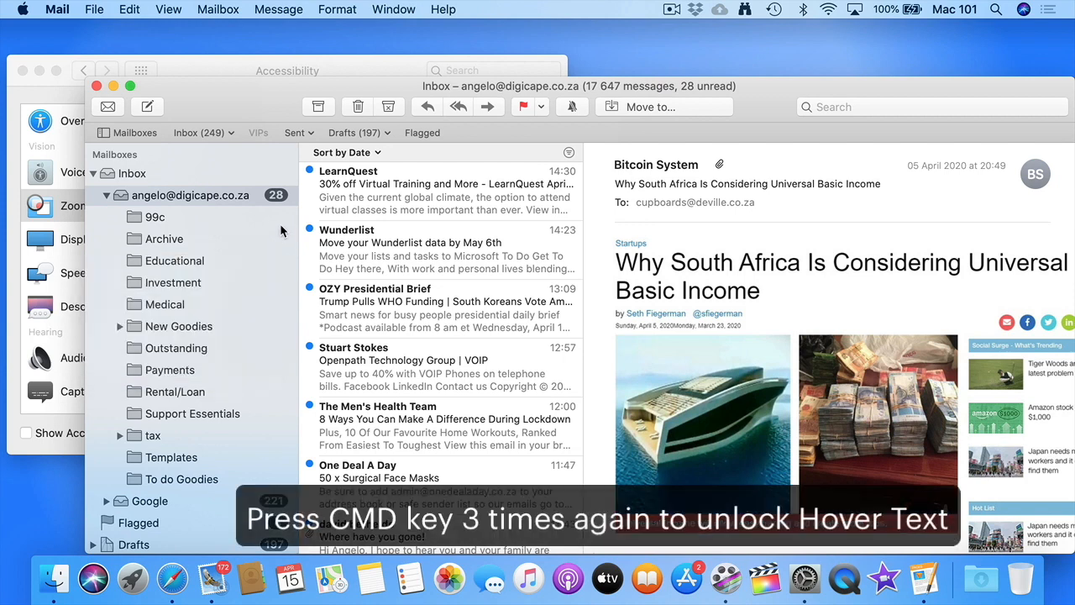
# Step: Lock Hover Text once more to read enlarged message subjects in the inbox, and quit Mail
pyautogui.press('super')
pyautogui.press('super')
pyautogui.press('super')
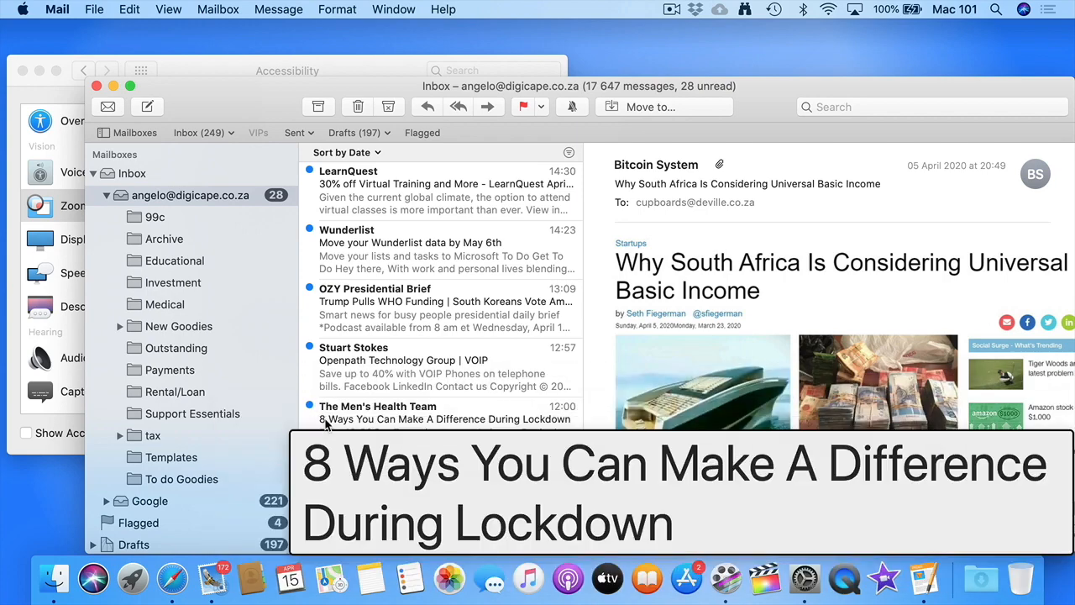
pyautogui.moveTo(350, 319)
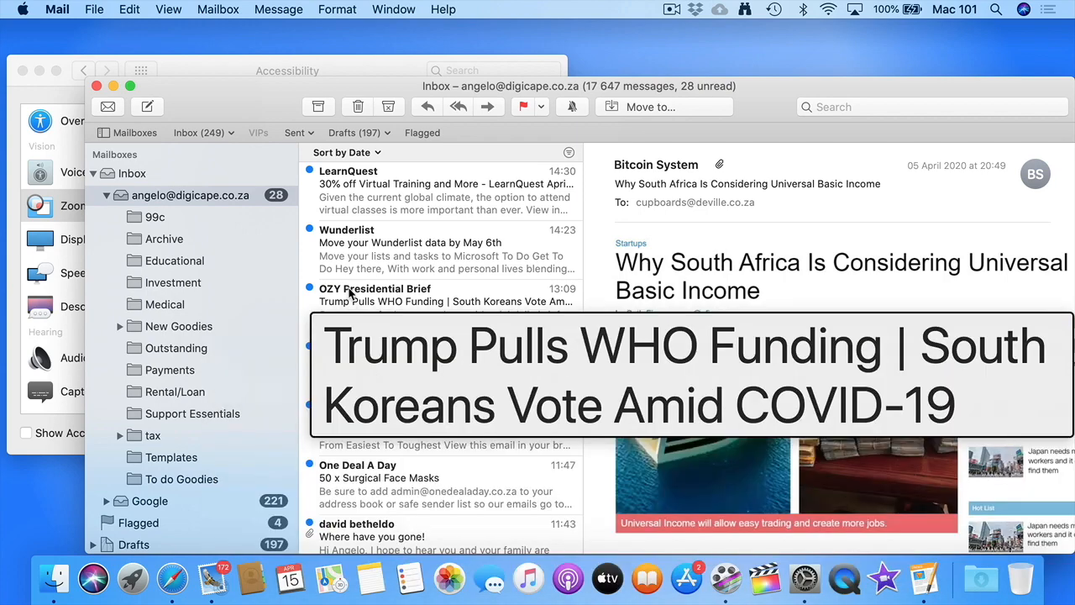
pyautogui.click(63, 10)
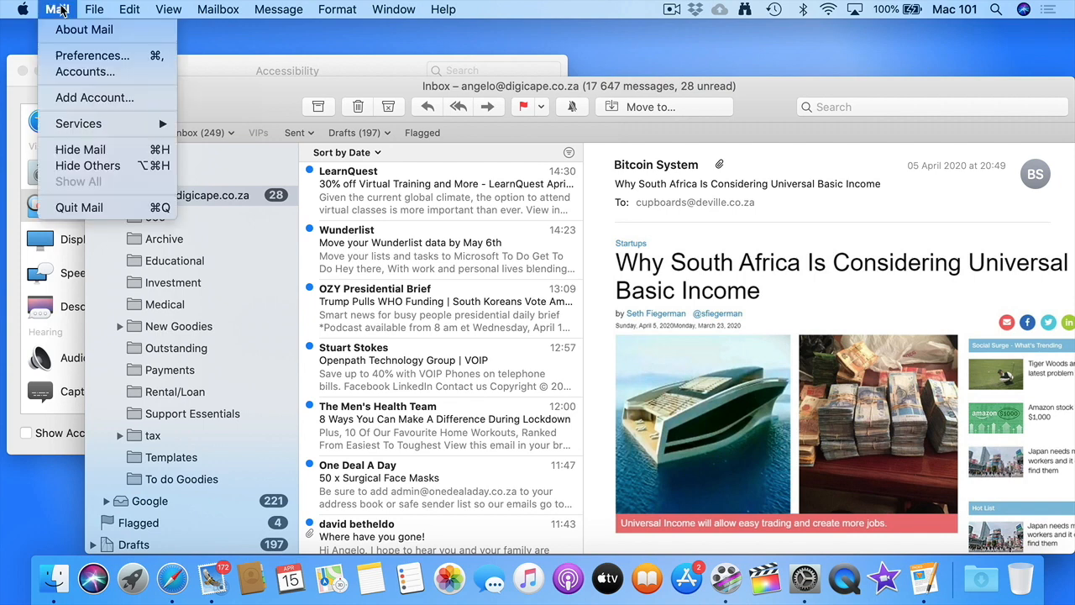
pyautogui.click(78, 212)
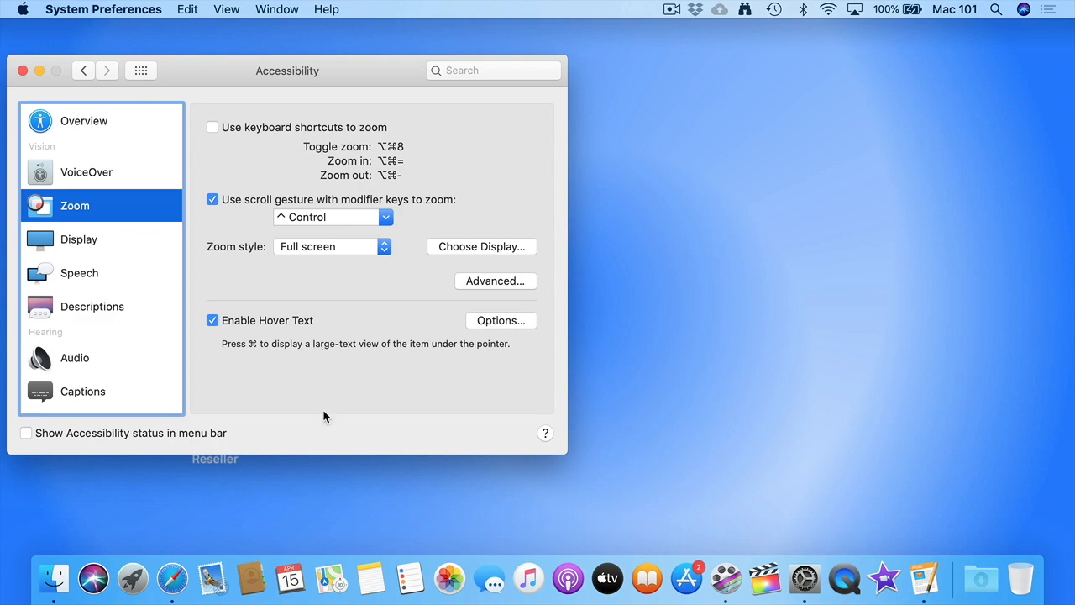
# Step: Switch to the Siri Shortcuts Script in Pages and select the first paragraph under "Interface of Siri Shortcuts" with Hover Text active
pyautogui.click(923, 578)
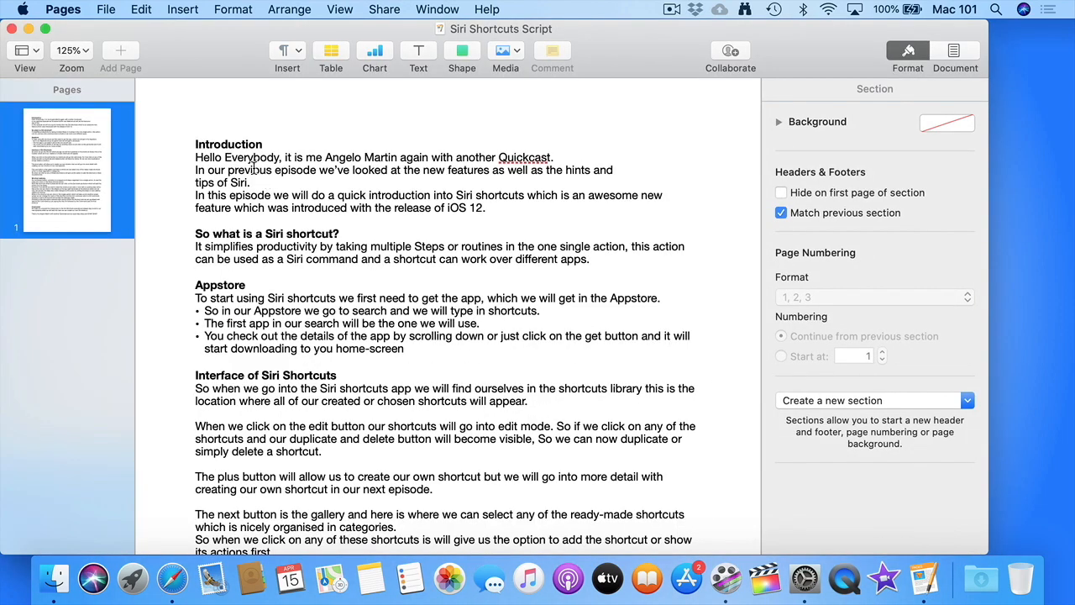
pyautogui.press('super')
pyautogui.press('super')
pyautogui.moveTo(192, 388); pyautogui.dragTo(531, 409)
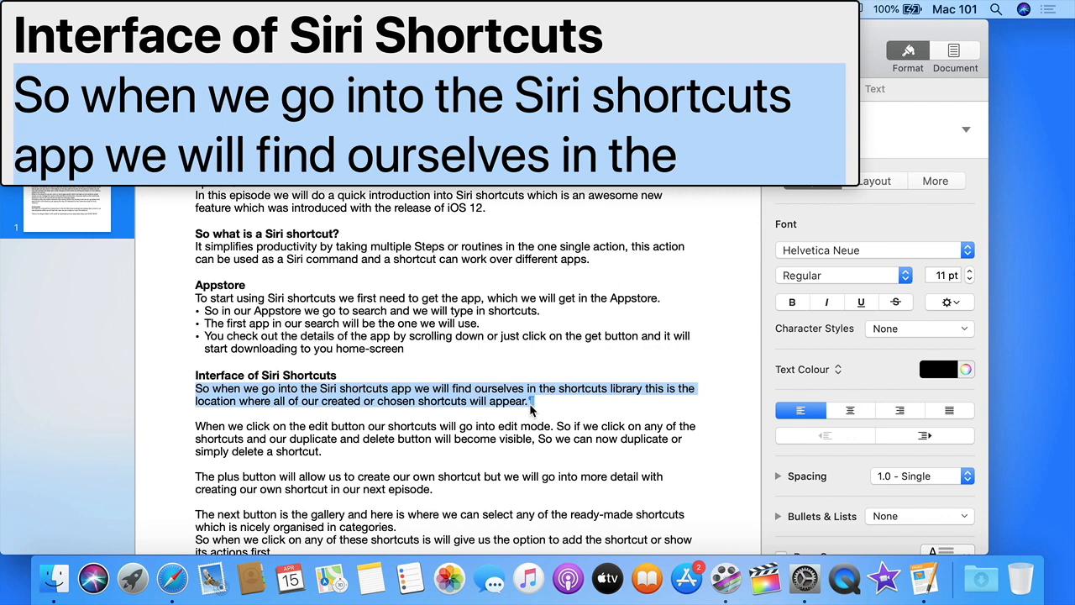
# Step: Read through the enlarged document text in the Hover Text window and close that window
pyautogui.scroll(10, 380, 75)
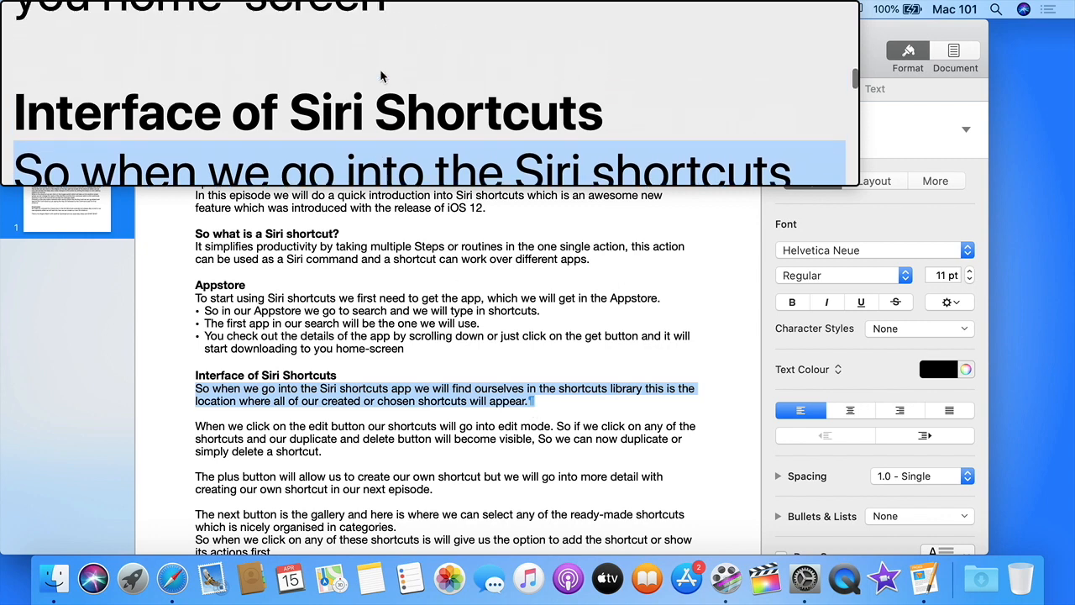
pyautogui.scroll(-10, 381, 76)
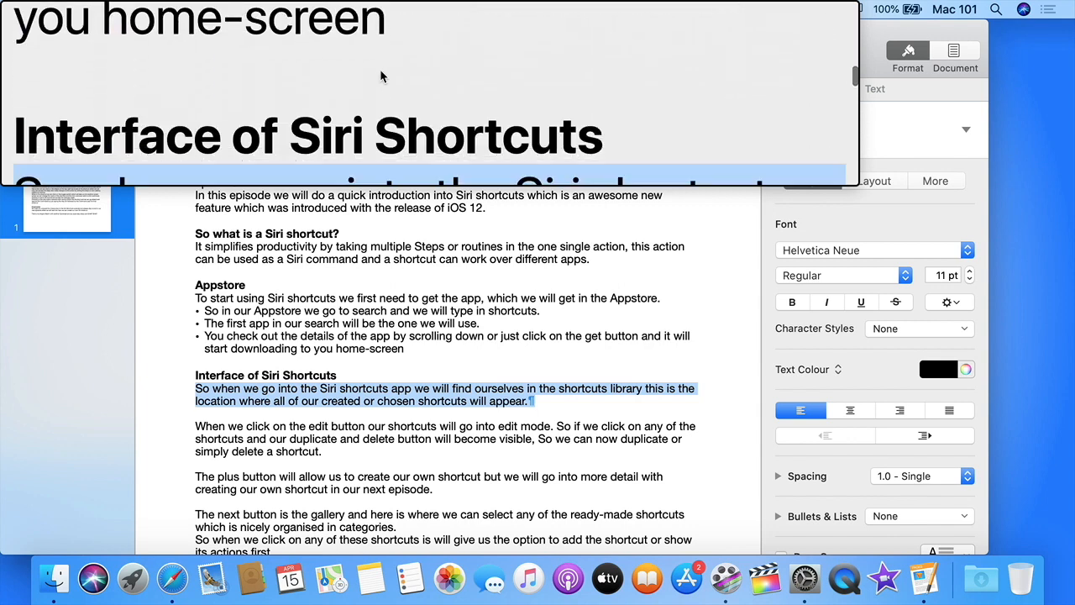
pyautogui.scroll(-2, 380, 75)
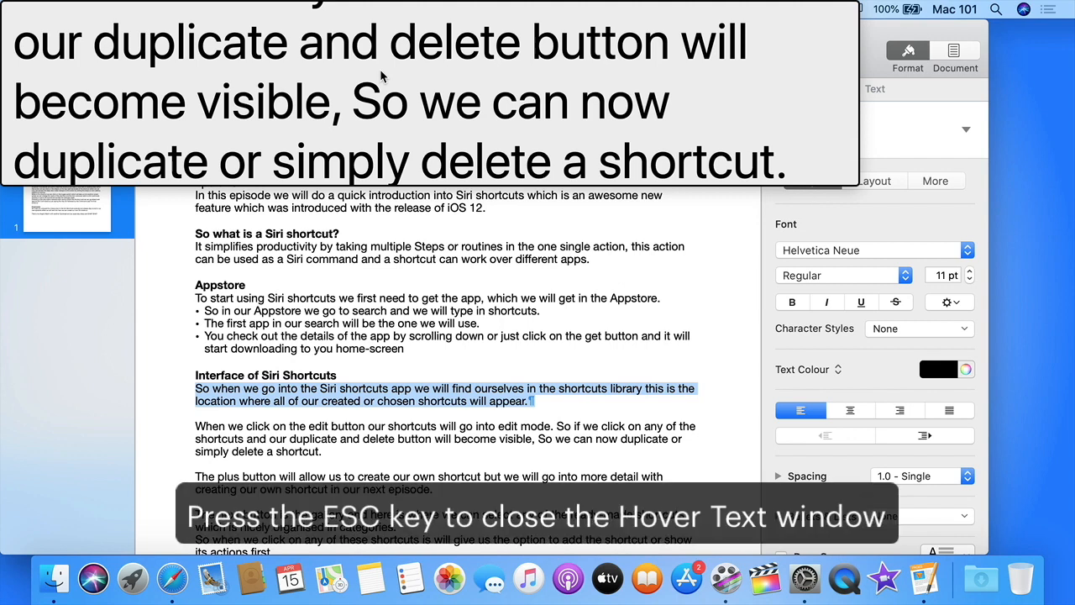
pyautogui.press('Escape')
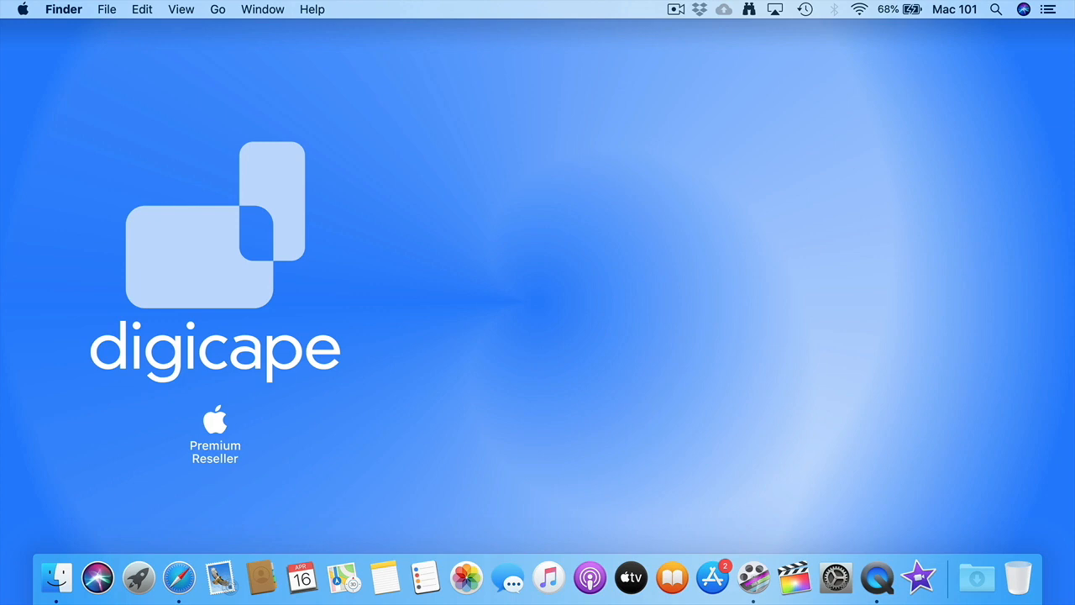
# Step: Open the Zoom settings in the Accessibility section of System Preferences
pyautogui.click(23, 10)
pyautogui.click(84, 56)
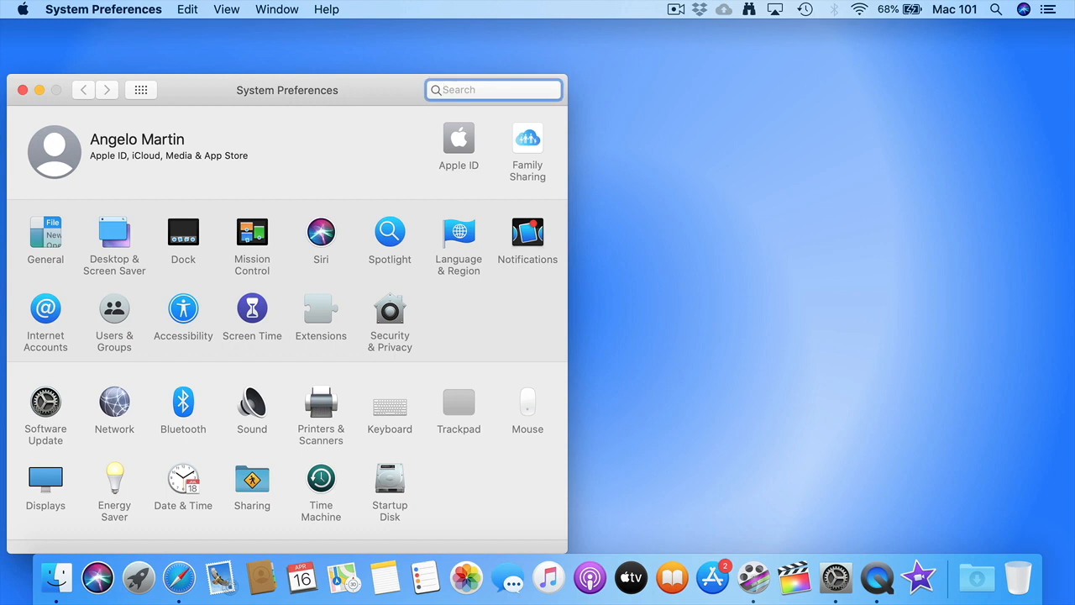
pyautogui.click(183, 309)
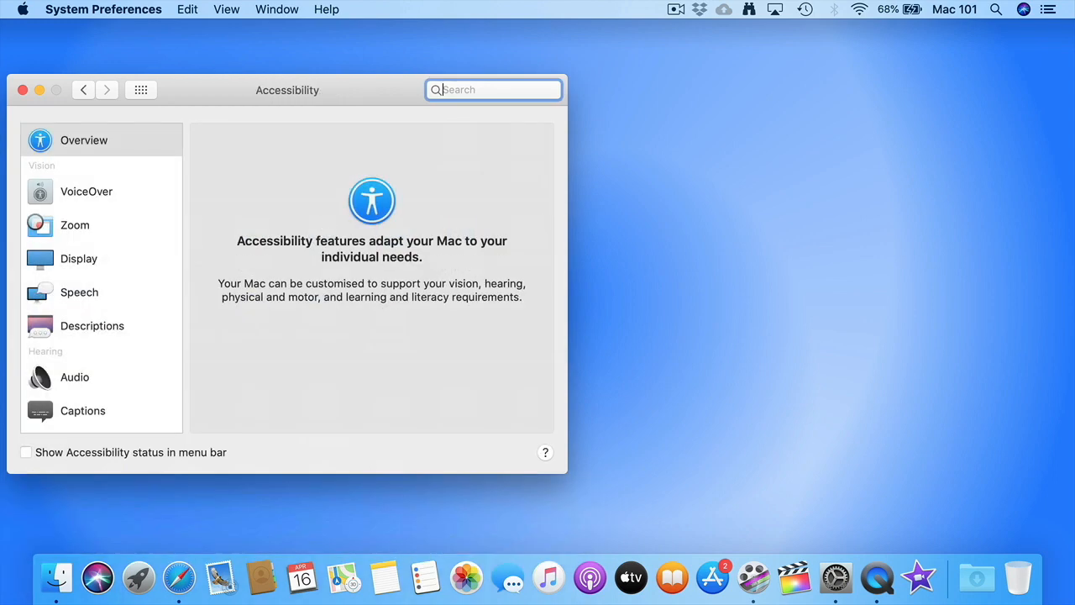
pyautogui.click(70, 233)
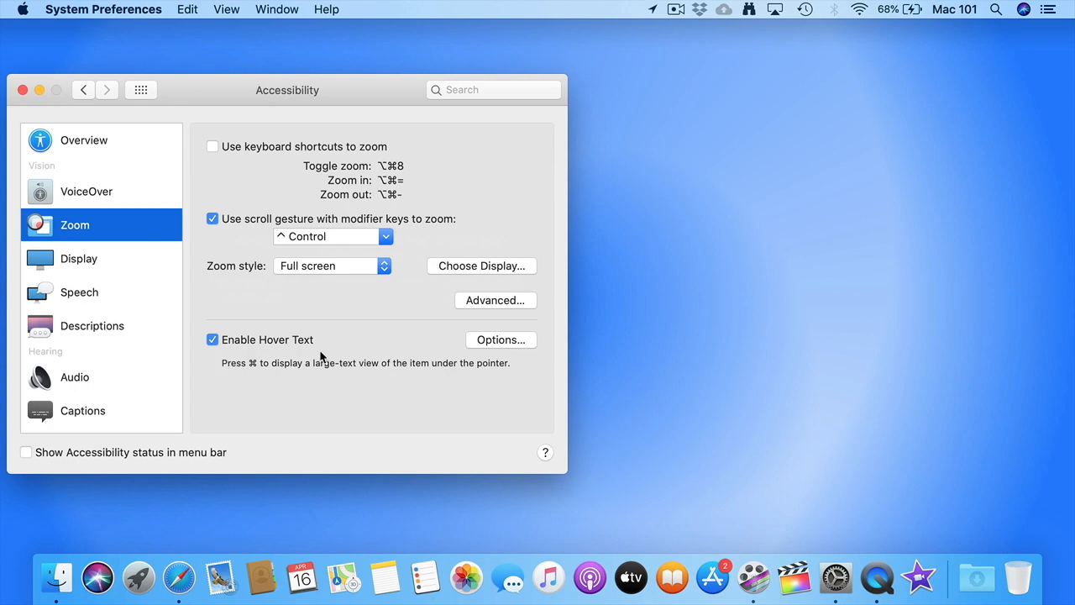
# Step: Set the zoom style to Split screen and test it by zooming in and back out
pyautogui.click(381, 268)
pyautogui.click(355, 280)
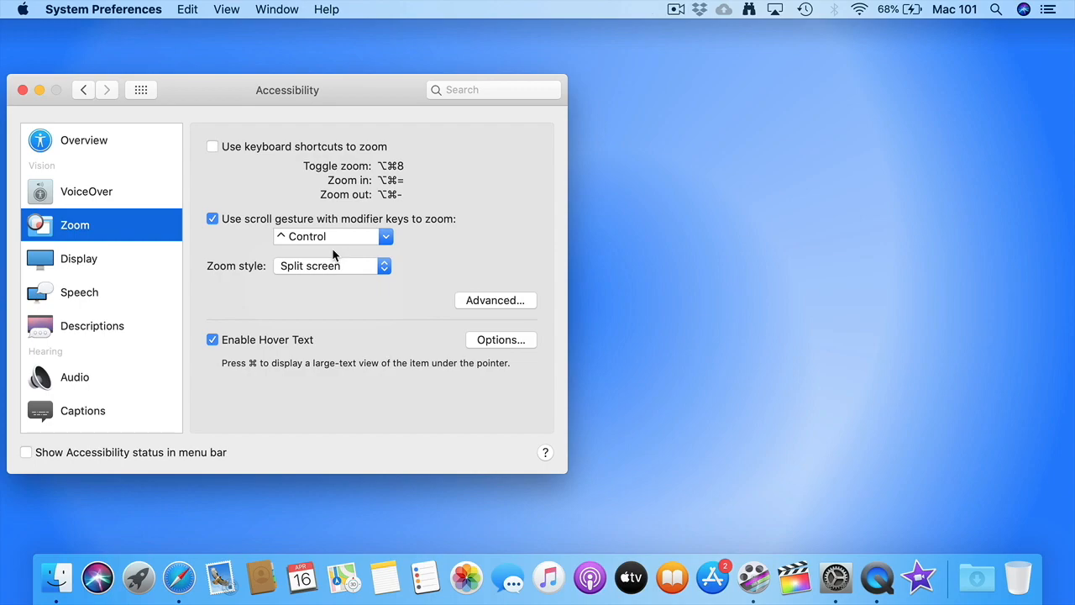
pyautogui.scroll(6, 334, 255)
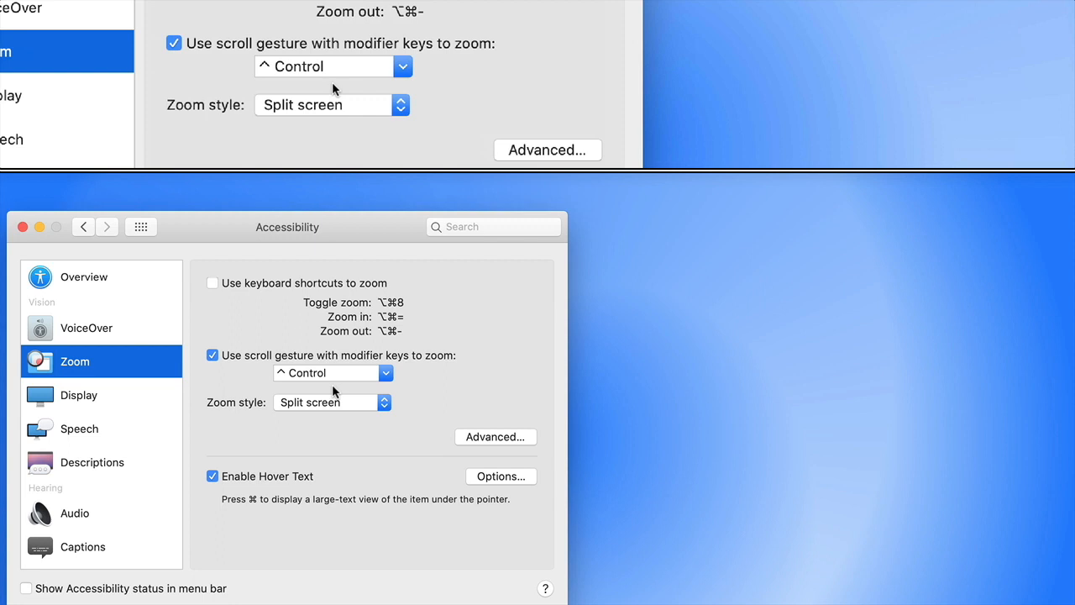
pyautogui.scroll(-5, 332, 83)
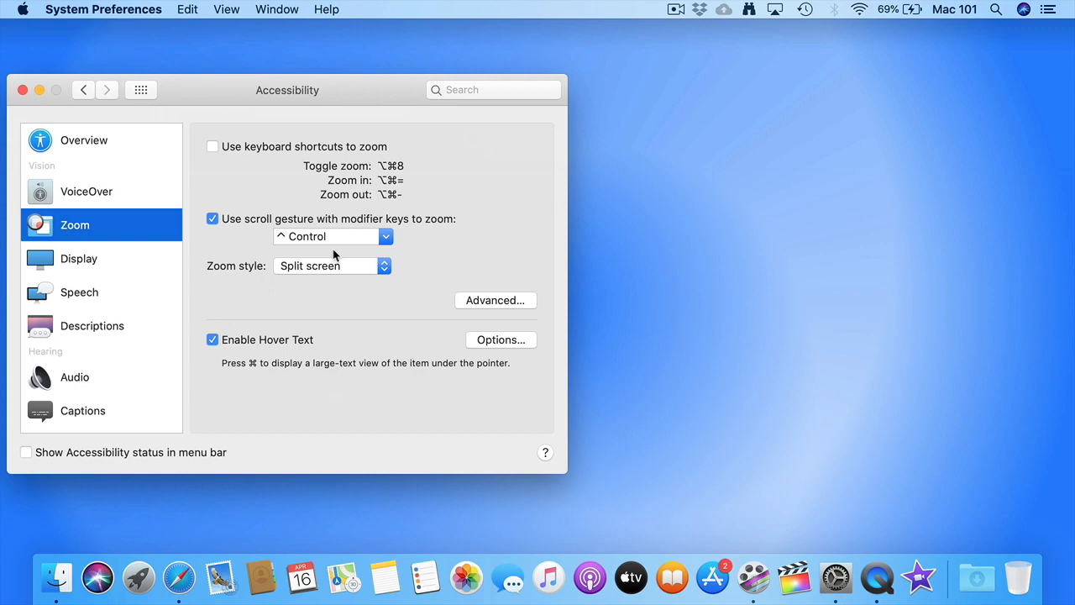
# Step: Change the zoom style to Picture-in-picture and test it by zooming in and back out
pyautogui.moveTo(331, 237); pyautogui.dragTo(261, 242)
pyautogui.click(377, 267)
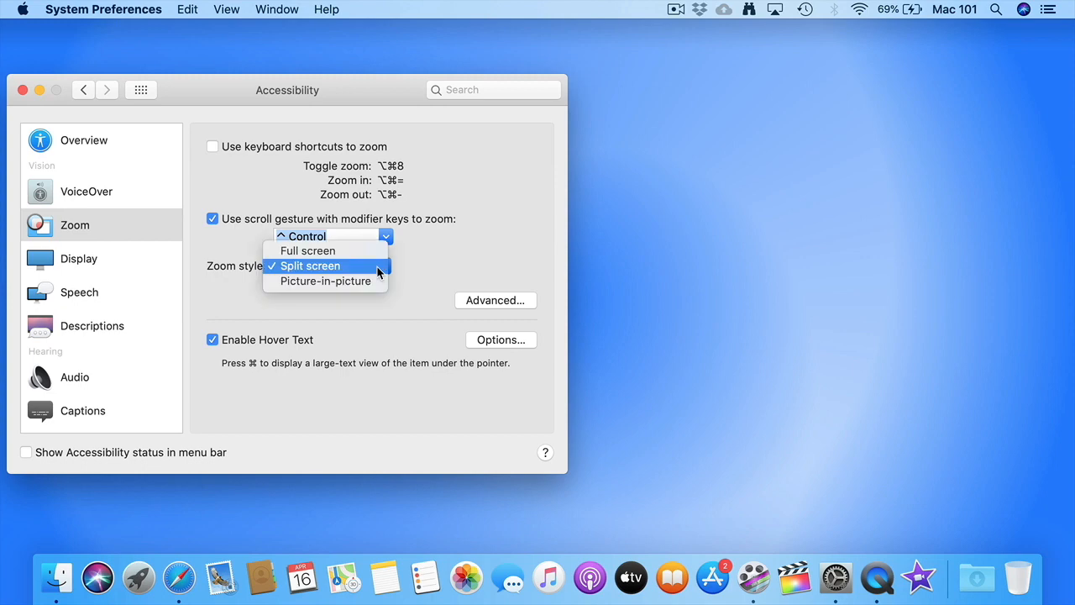
pyautogui.click(361, 286)
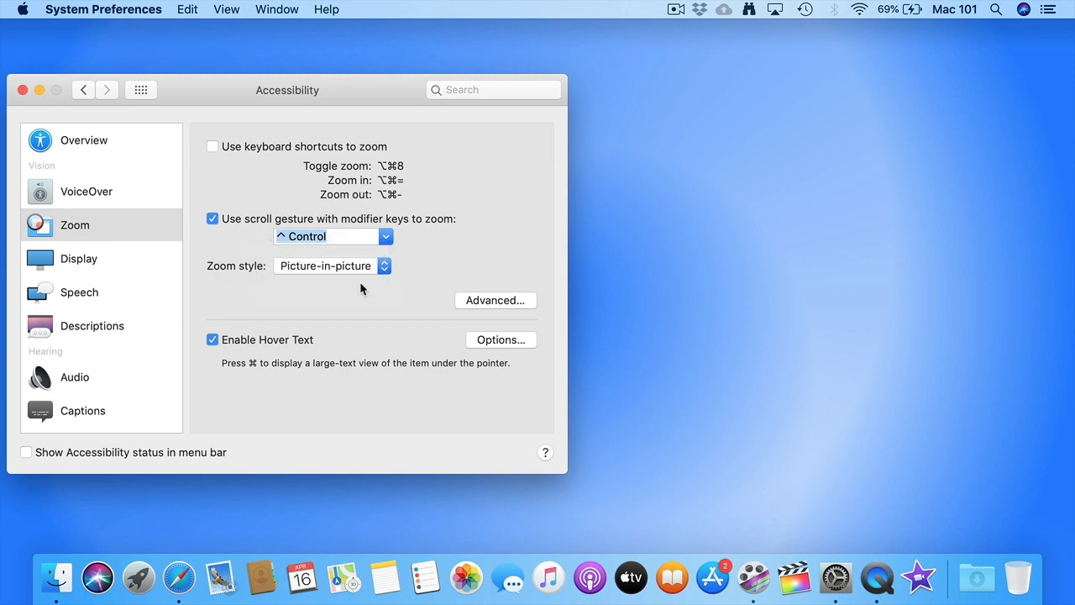
pyautogui.scroll(2, 361, 288)
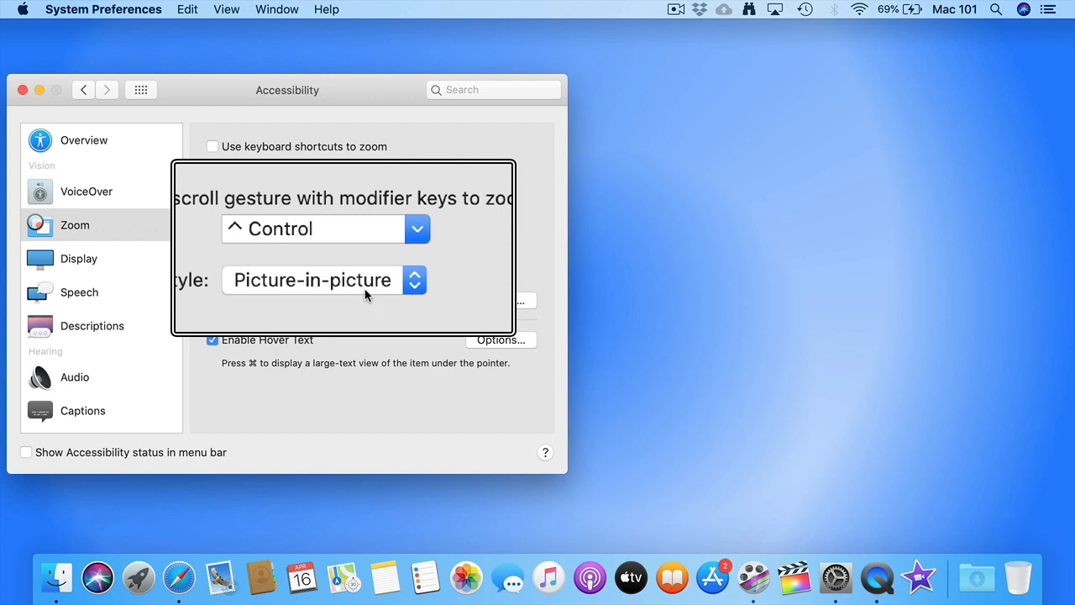
pyautogui.scroll(-5, 364, 293)
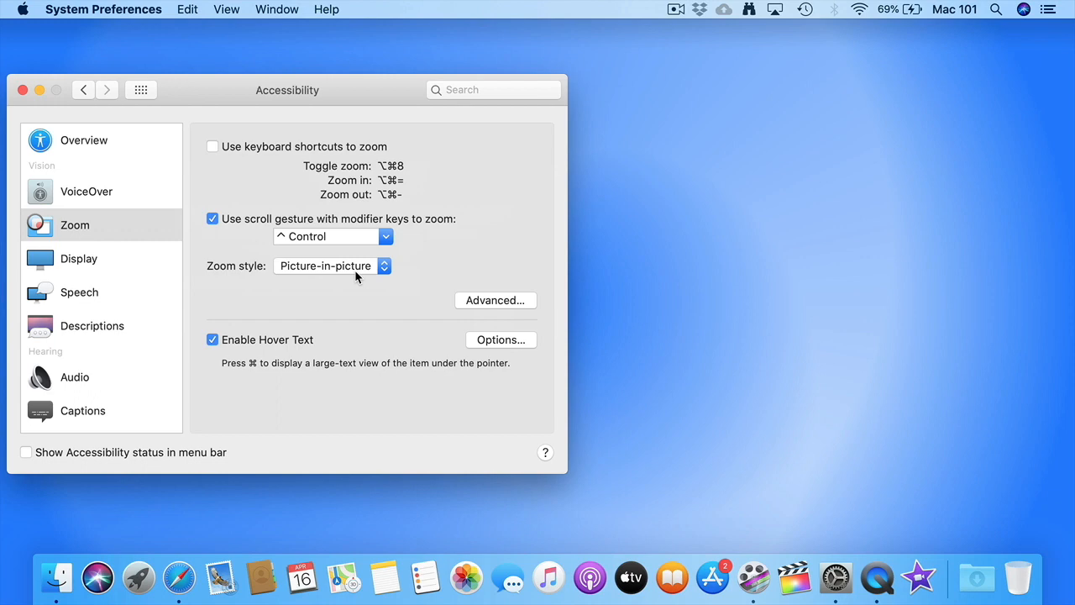
# Step: Set the zoom style to Full screen and open the dialog for choosing the zoom display
pyautogui.click(359, 273)
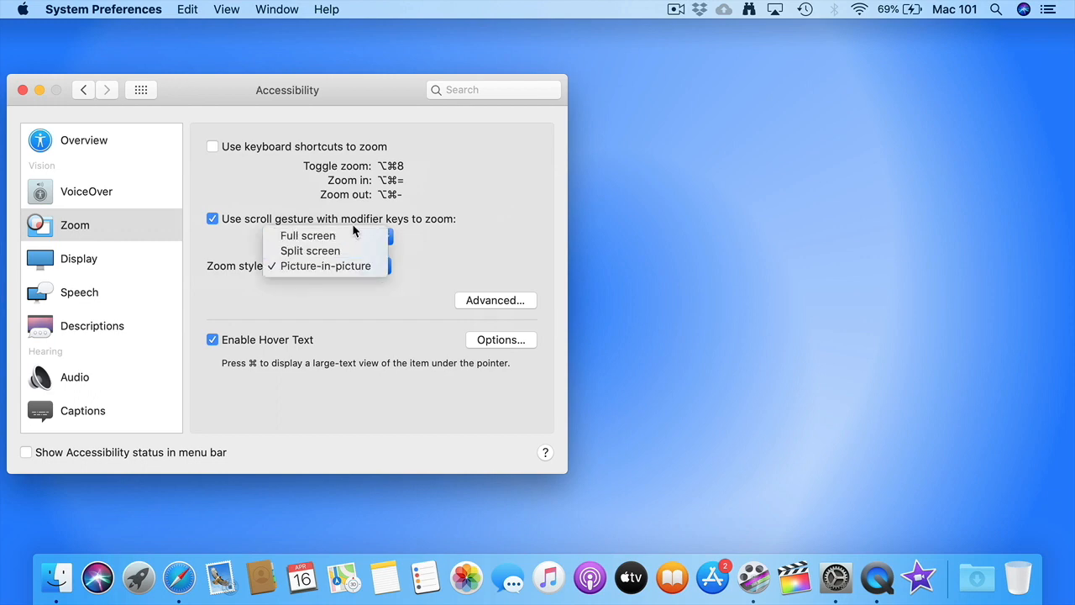
pyautogui.click(352, 238)
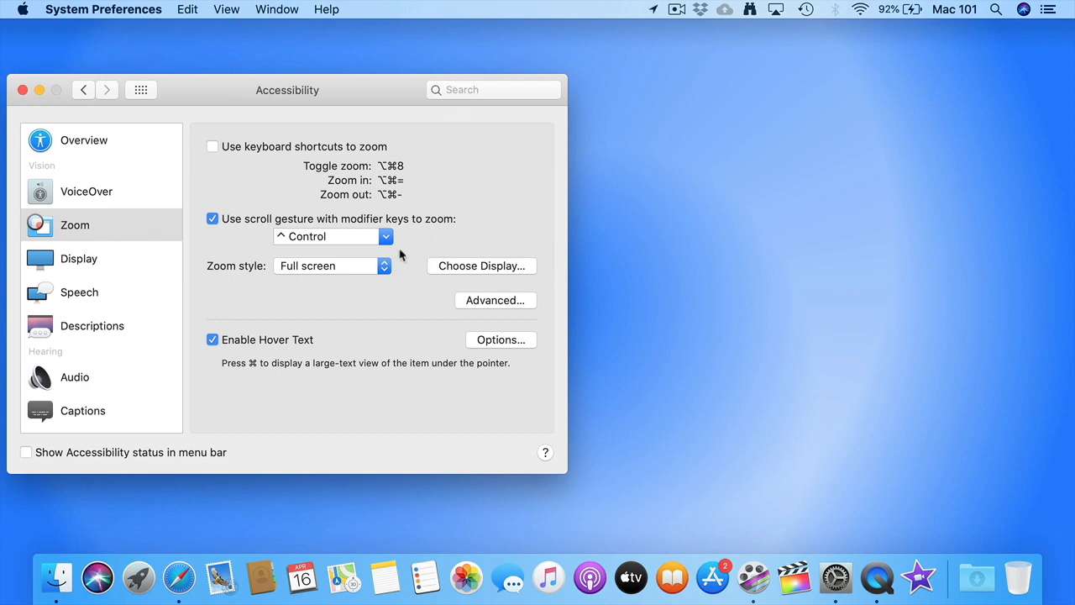
pyautogui.click(480, 267)
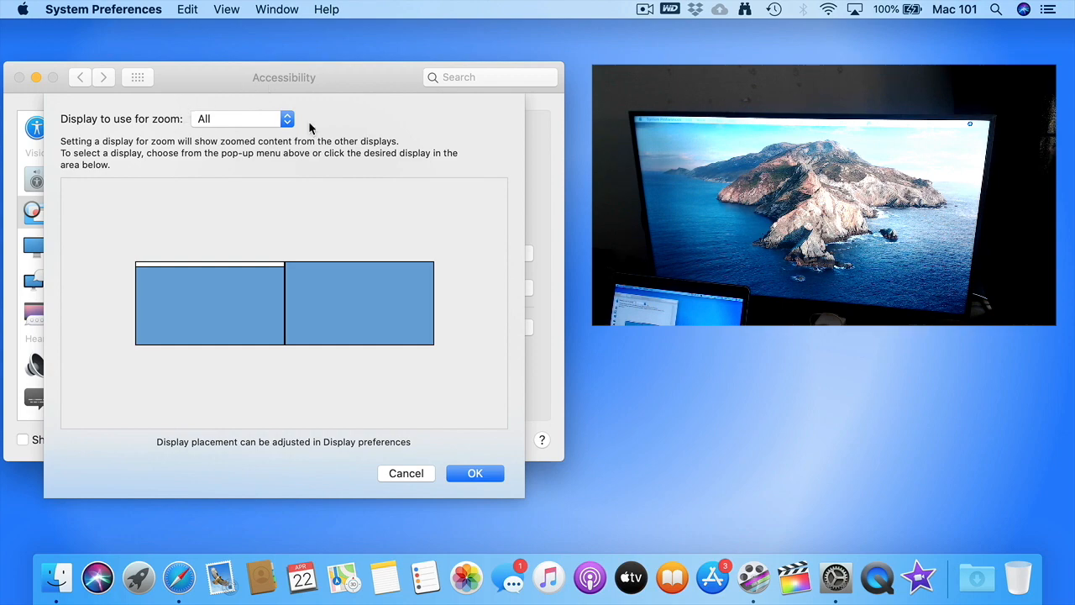
# Step: Test zooming in and out with All displays in use, and open the choices for the zoom display
pyautogui.scroll(10, 716, 328)
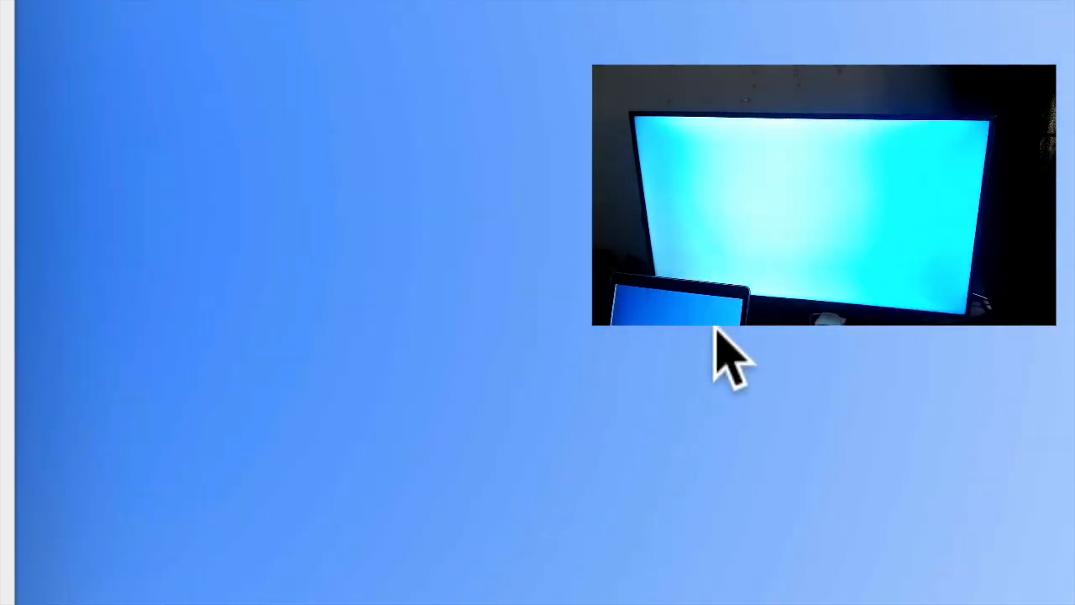
pyautogui.scroll(-10, 715, 328)
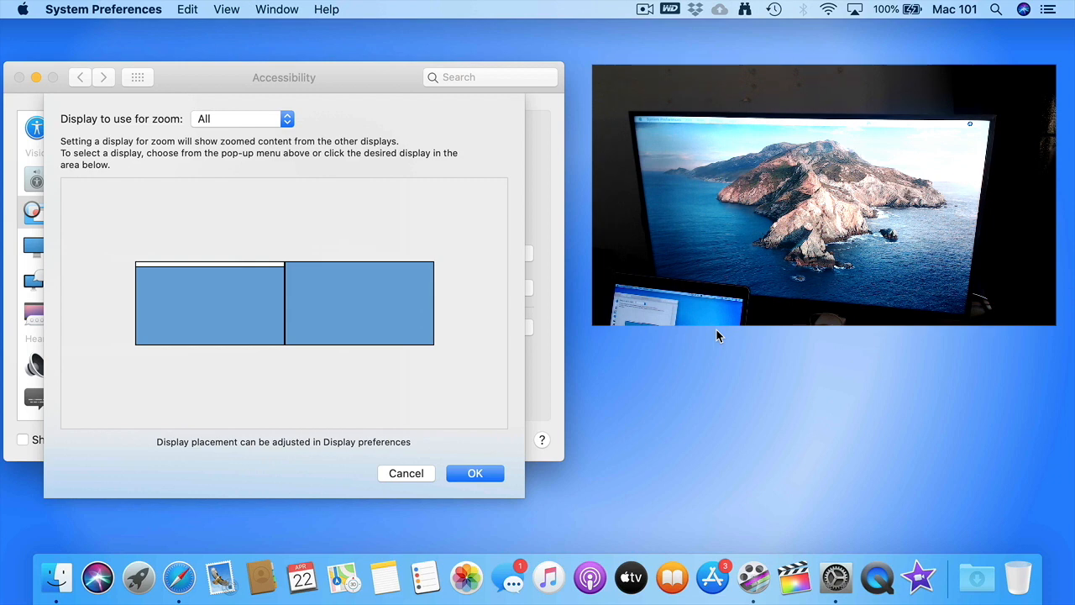
pyautogui.click(288, 120)
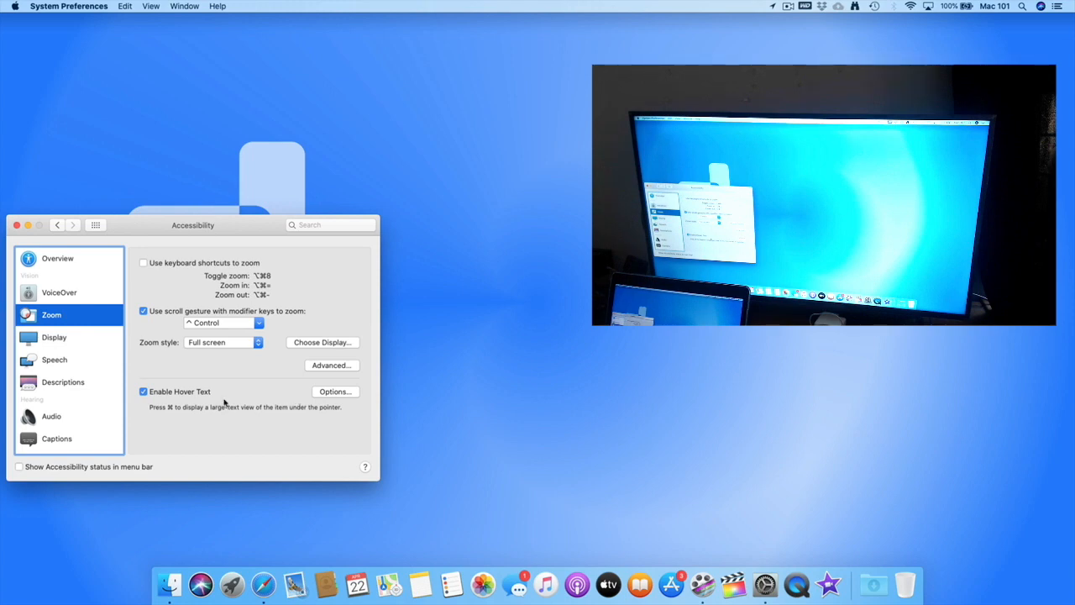
# Step: Check the Displays preferences for the built-in screen and return to the Accessibility zoom settings
pyautogui.click(96, 226)
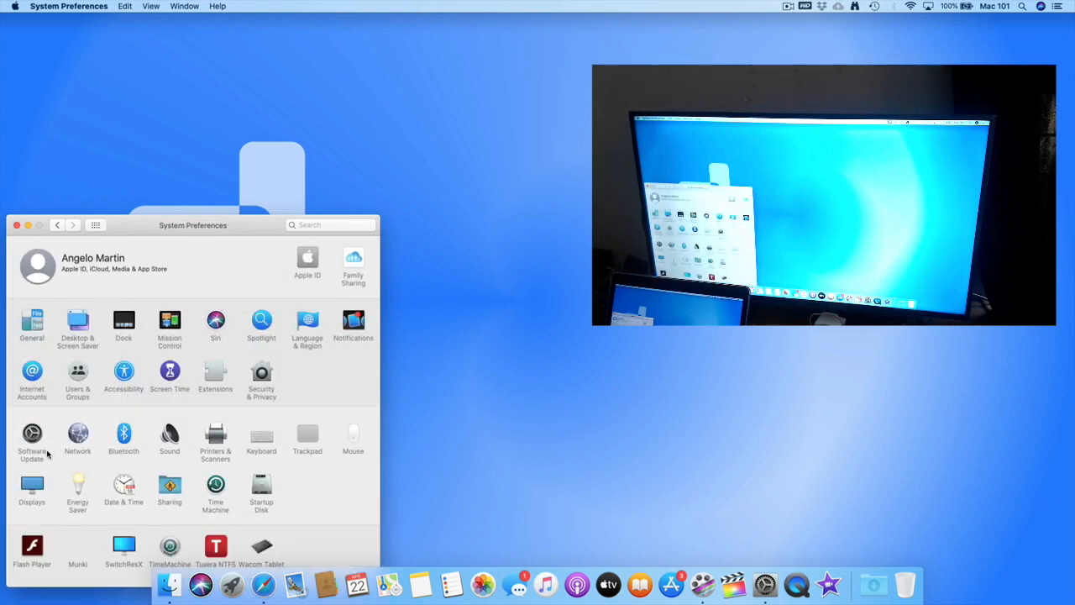
pyautogui.click(37, 485)
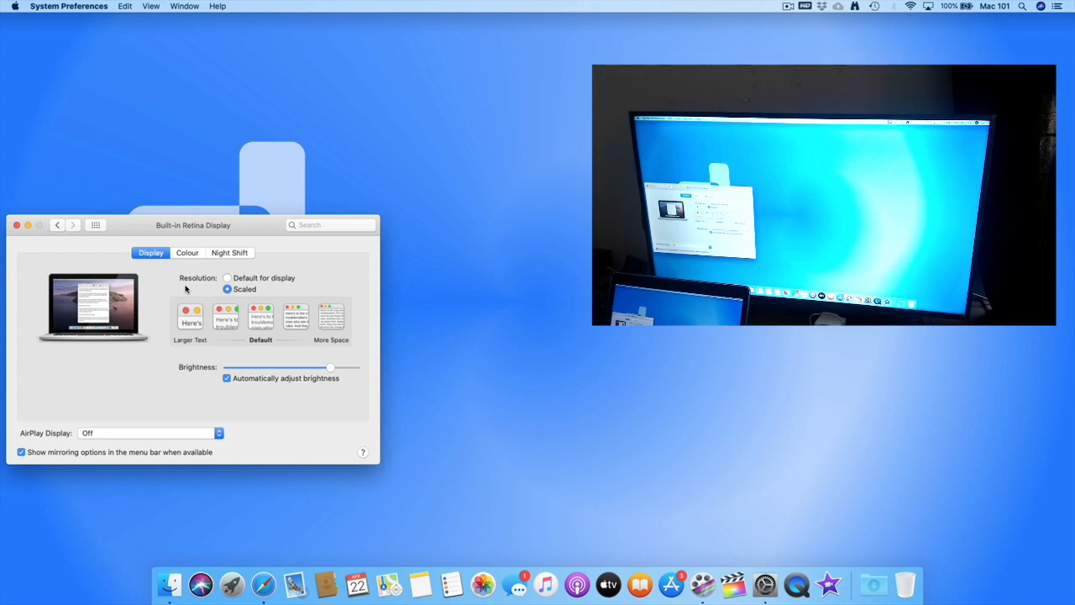
pyautogui.click(97, 225)
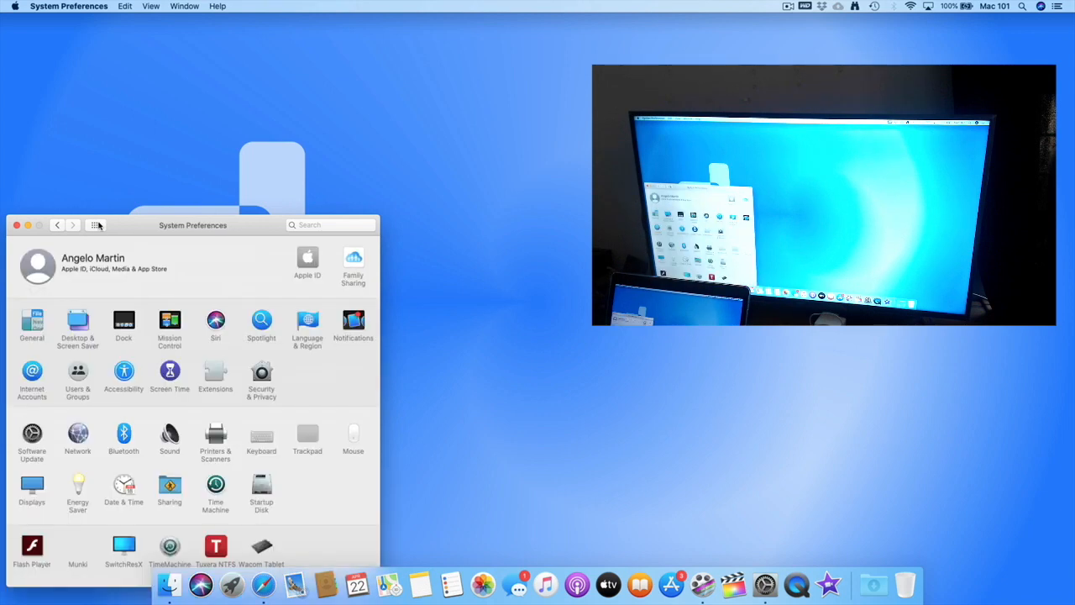
pyautogui.click(125, 379)
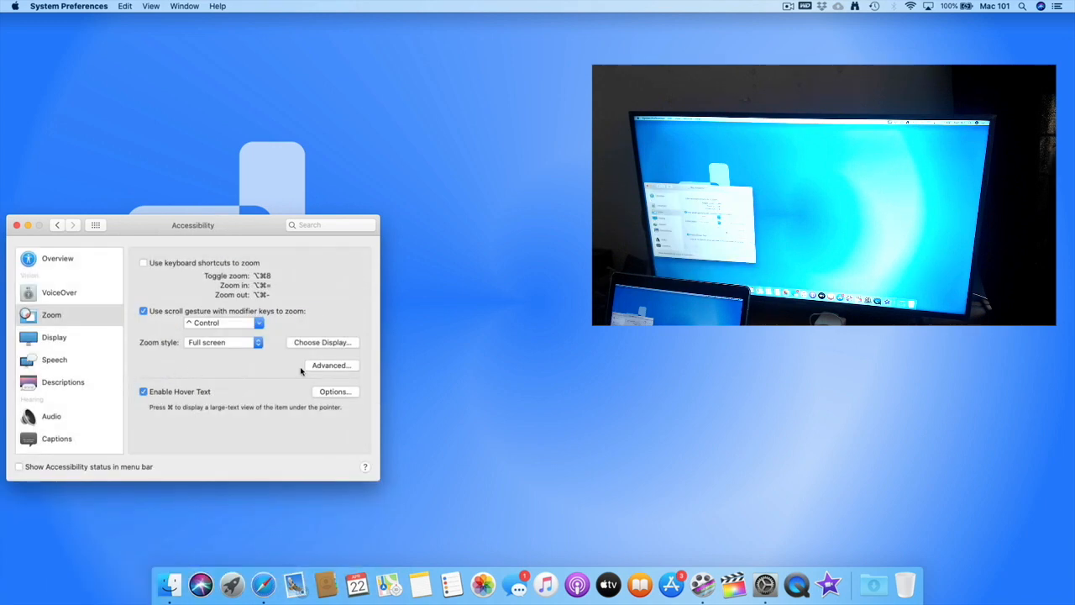
# Step: Open the zoom display chooser and confirm All as the display to use for zoom
pyautogui.click(329, 345)
pyautogui.click(195, 254)
pyautogui.click(145, 234)
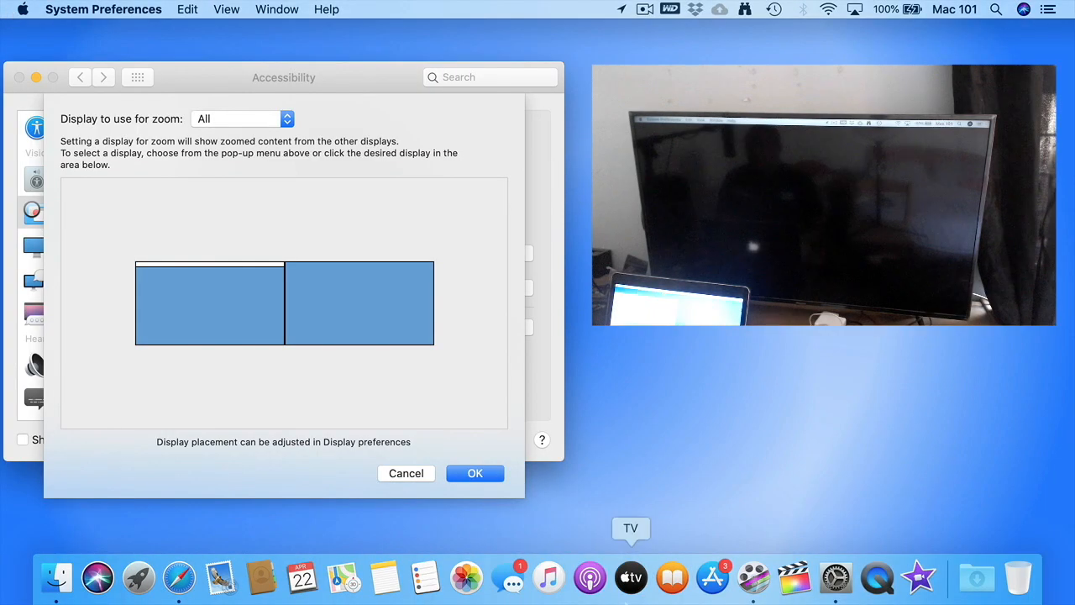
pyautogui.click(476, 473)
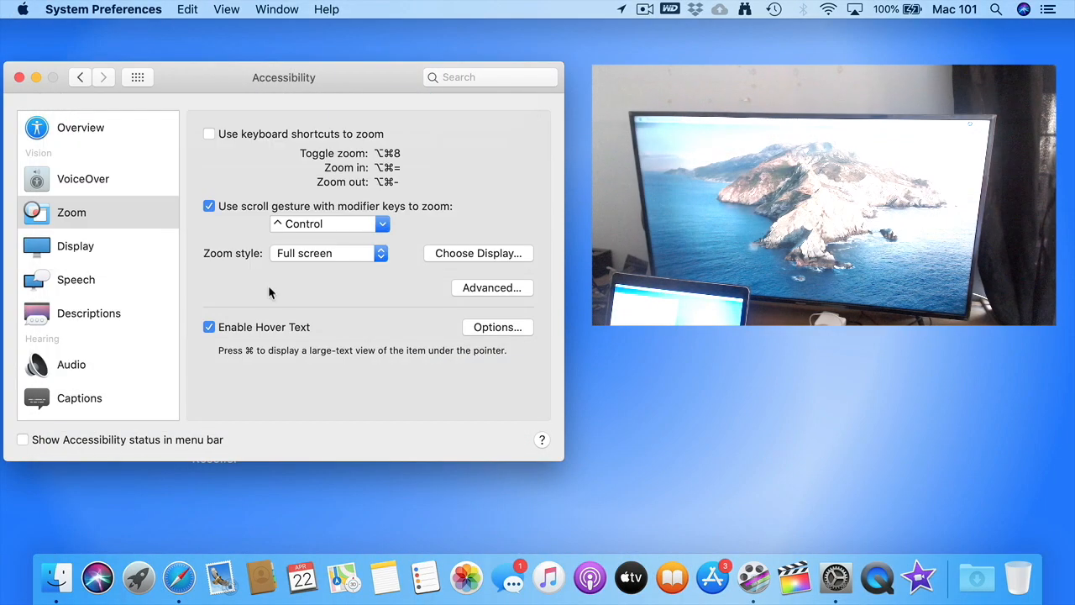
# Step: Open the Displays preferences for the built-in Retina display
pyautogui.click(138, 77)
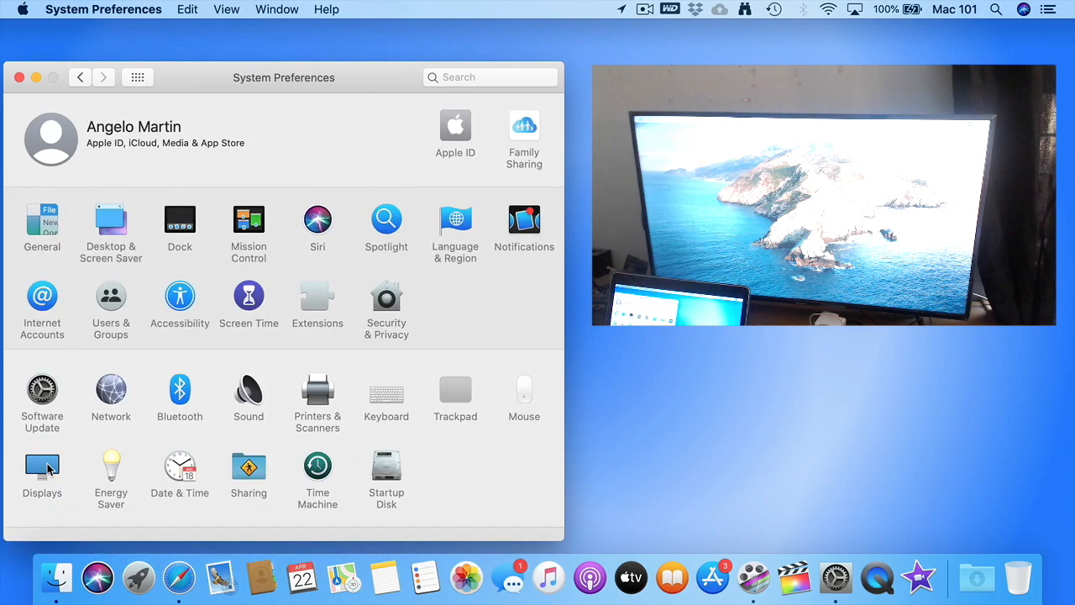
pyautogui.click(44, 467)
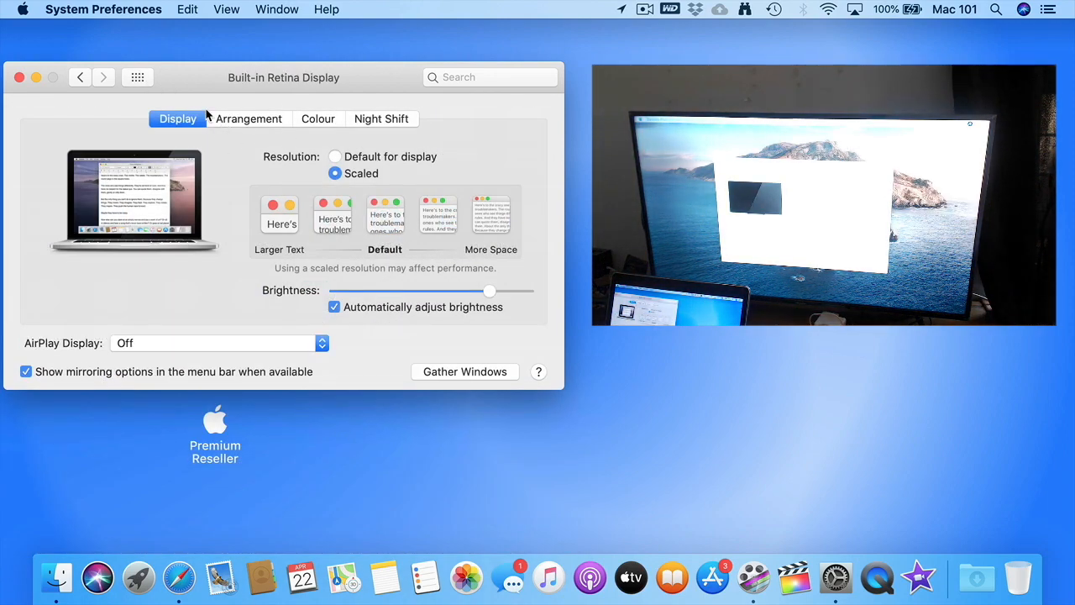